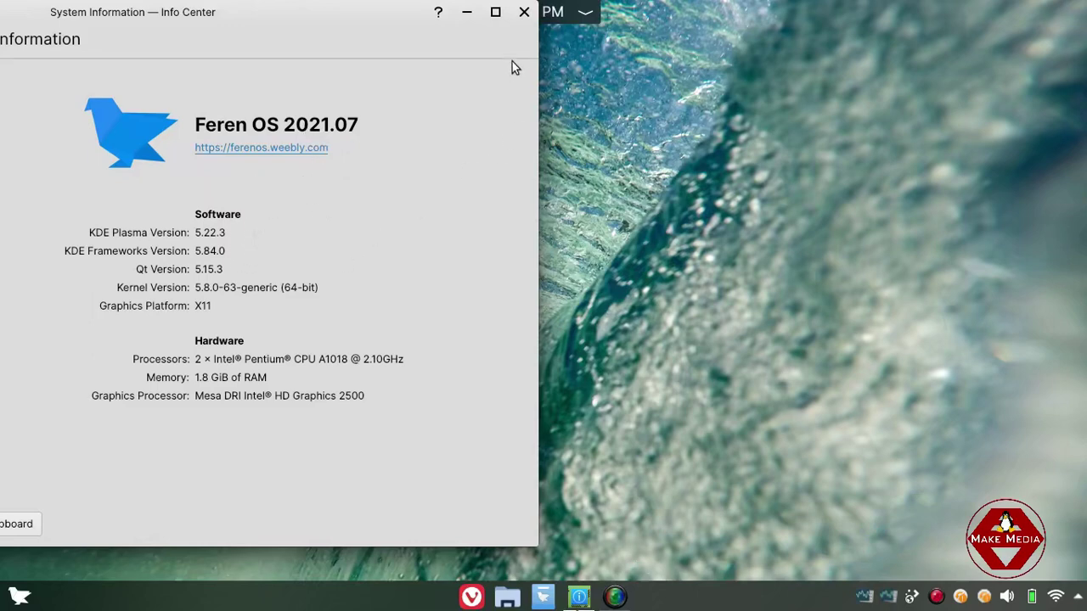
# - Close the system information window and open the Vivaldi browser, accepting the start page's cookie notice
pyautogui.click(523, 17)
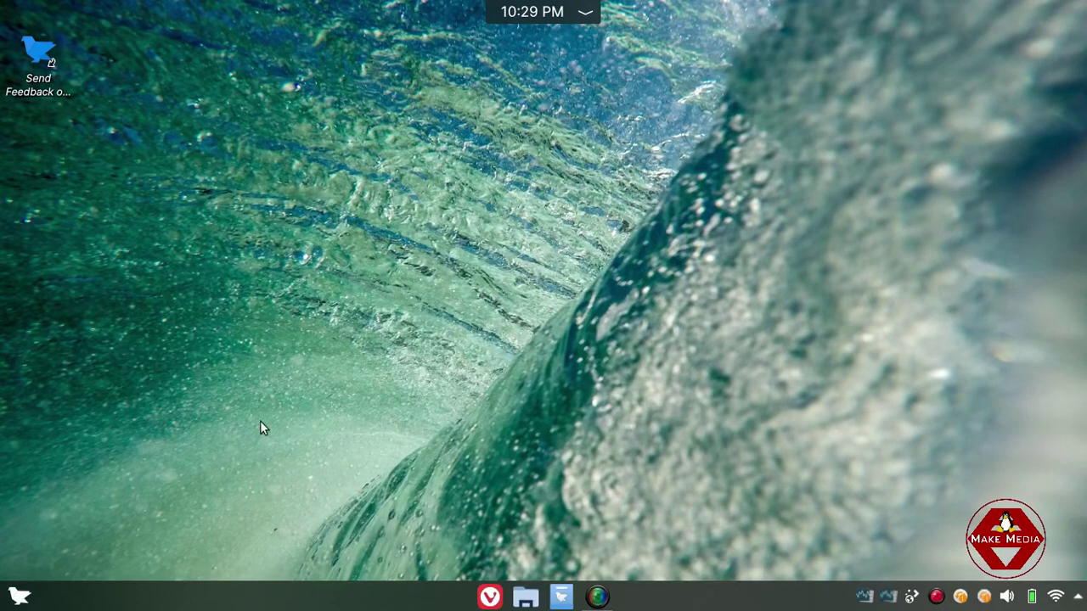
pyautogui.click(493, 598)
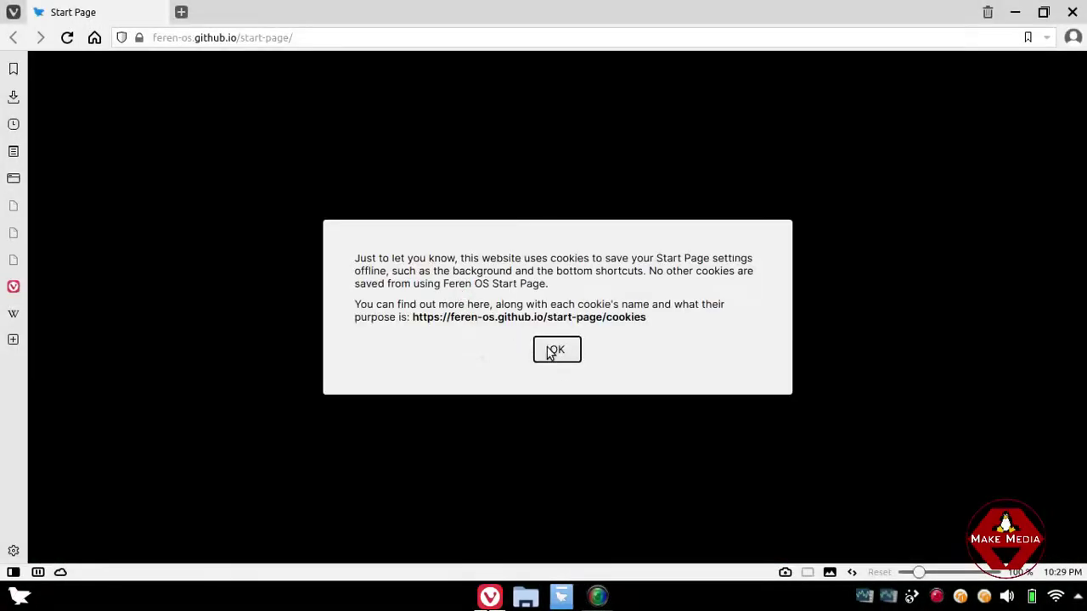
pyautogui.click(550, 350)
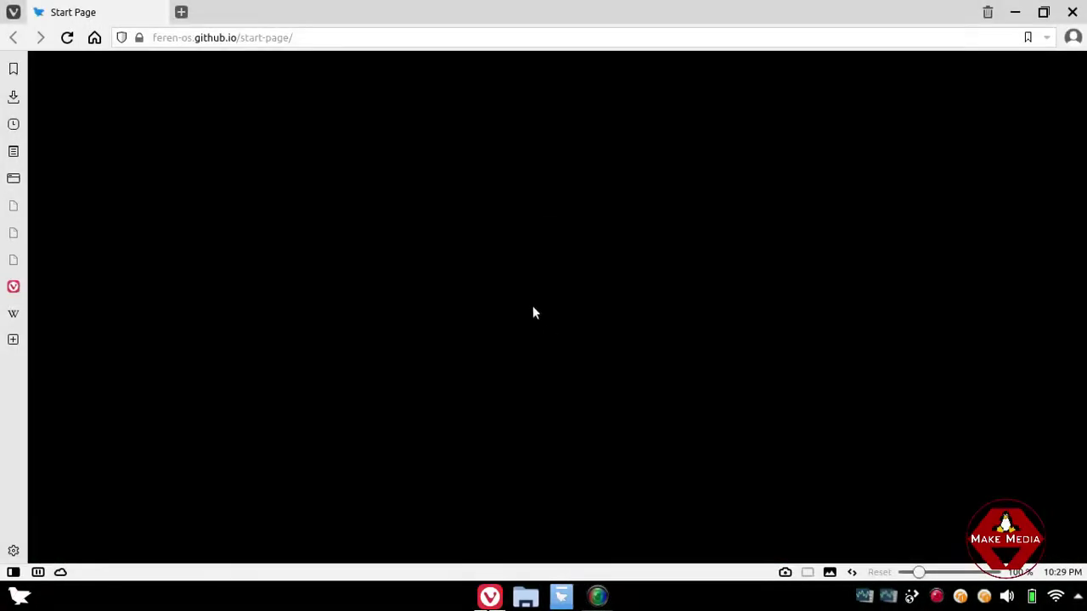
pyautogui.click(182, 12)
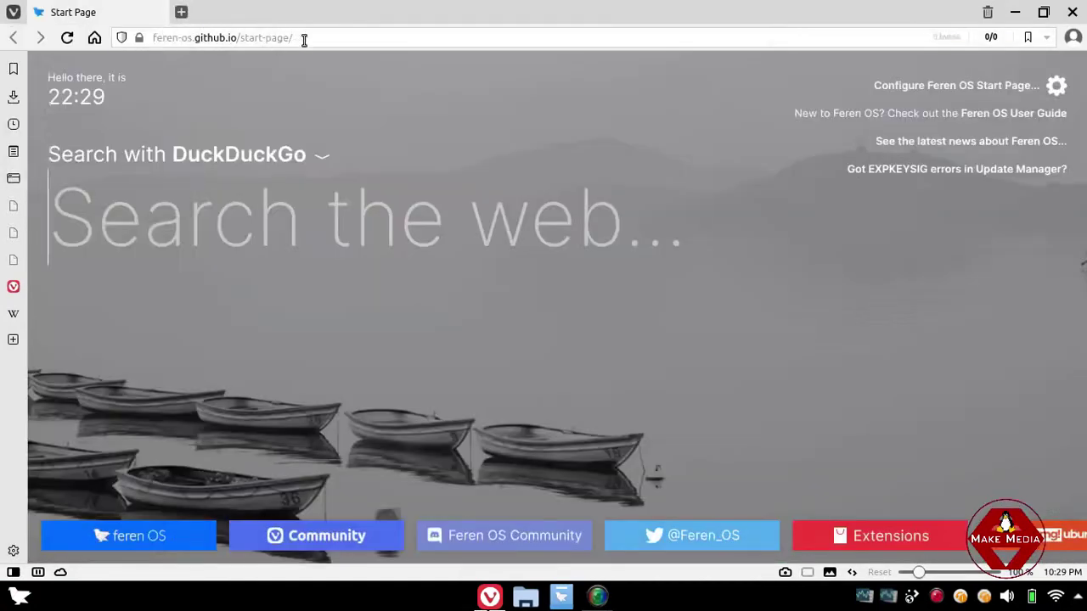
# - Search the web for "google" and open the Google home page from the results
pyautogui.click(304, 39)
pyautogui.write('google')
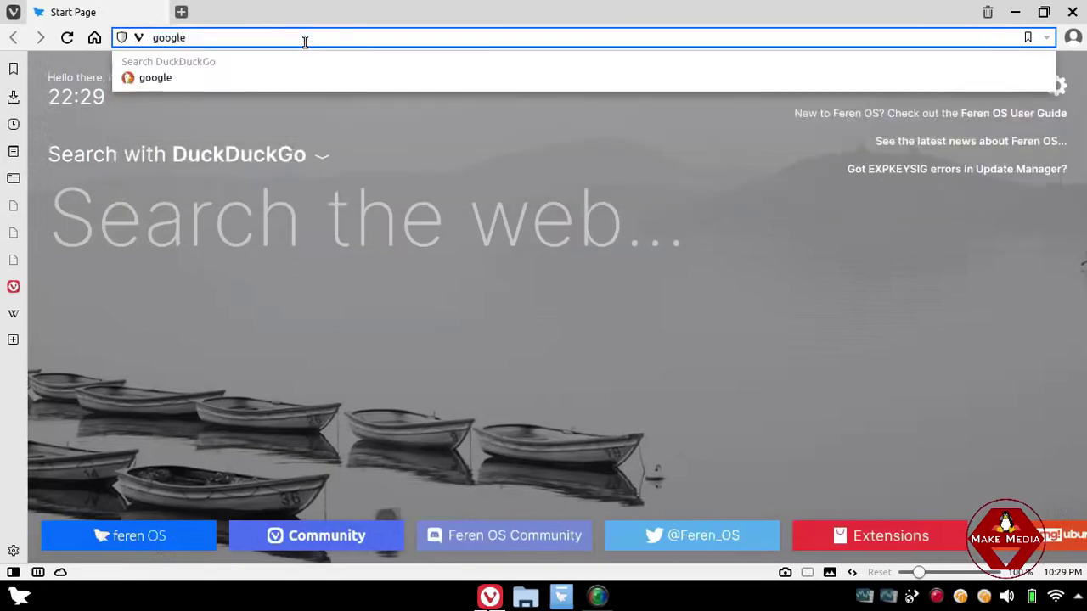
pyautogui.press('Return')
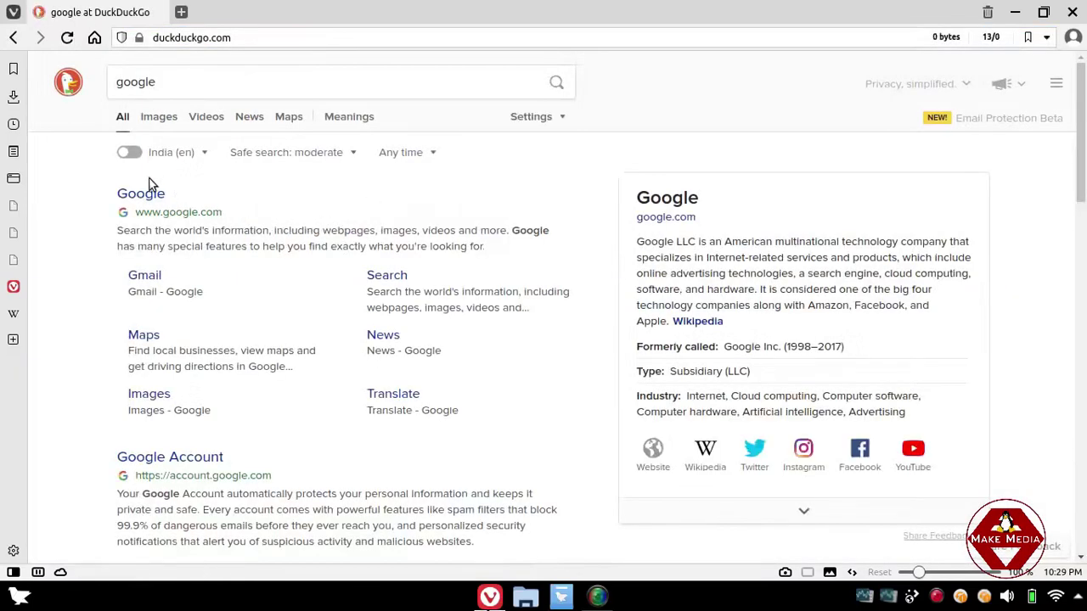
pyautogui.click(146, 196)
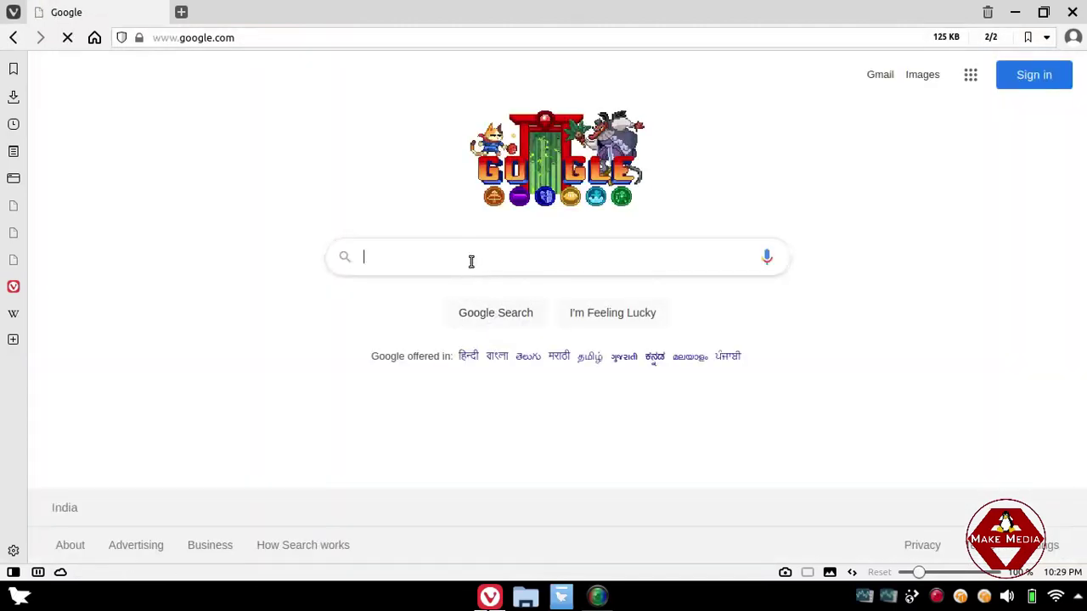
# - Search Google for "feren os" and open the official Feren OS website at ferenos.weebly.com
pyautogui.write('fere')
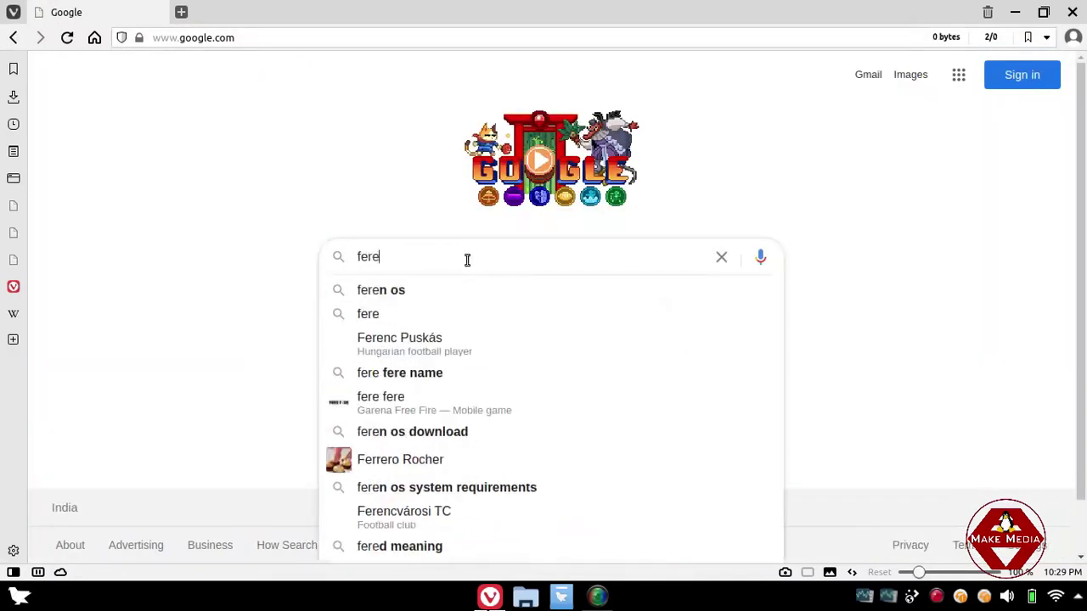
pyautogui.write('n os')
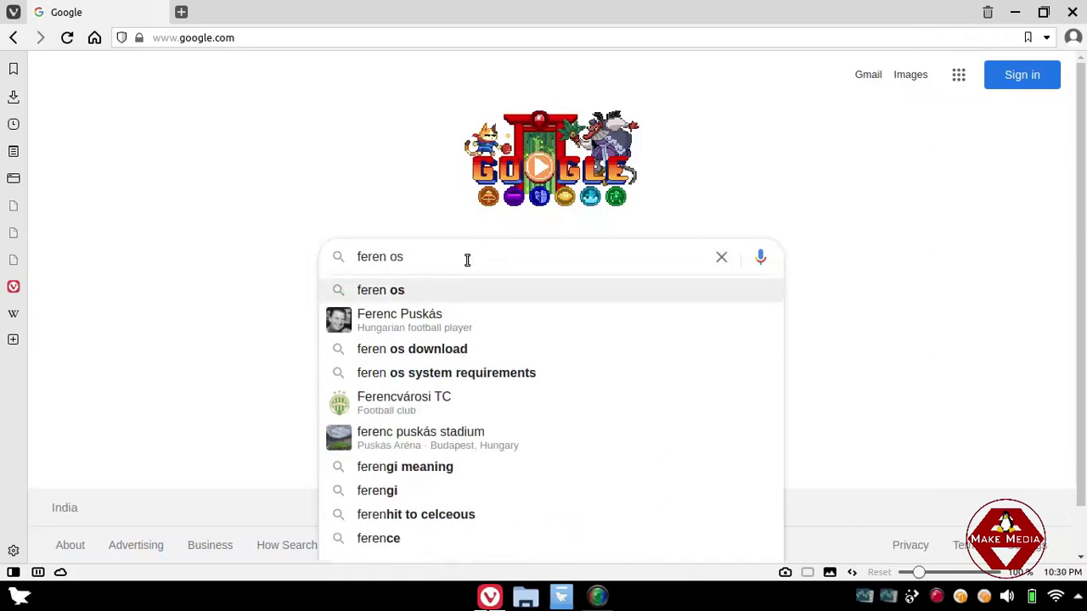
pyautogui.press('Return')
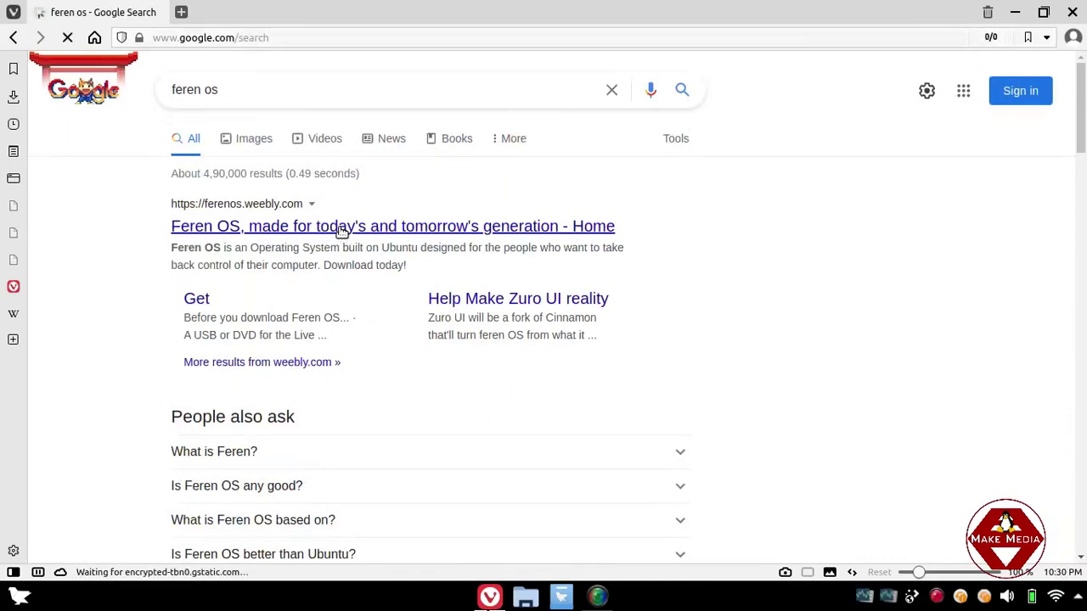
pyautogui.click(339, 228)
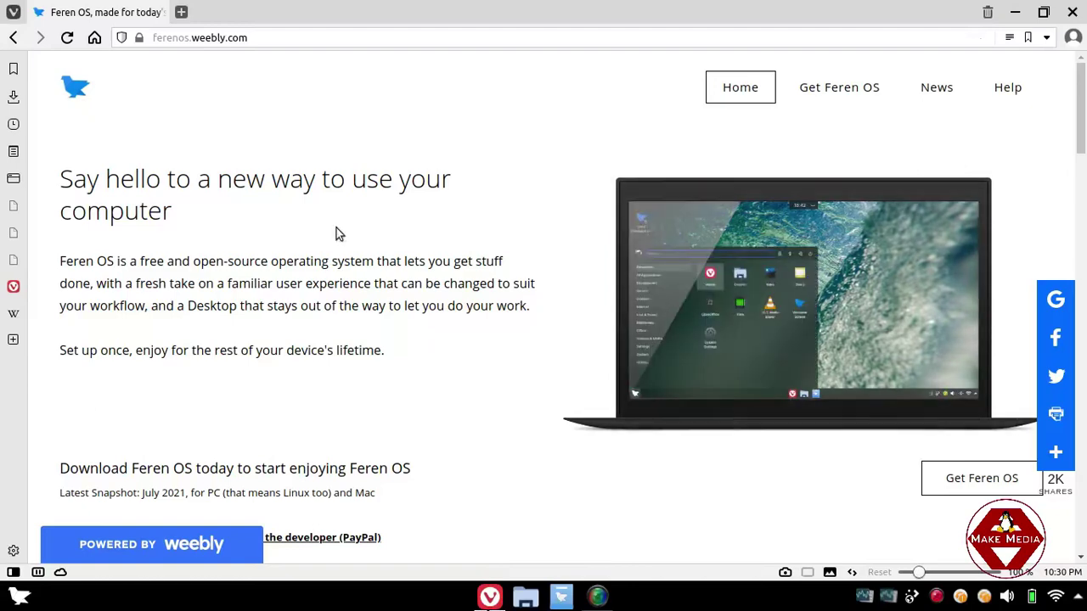
# - Look over the Feren OS home page and open its Get Feren OS page
pyautogui.moveTo(624, 254)
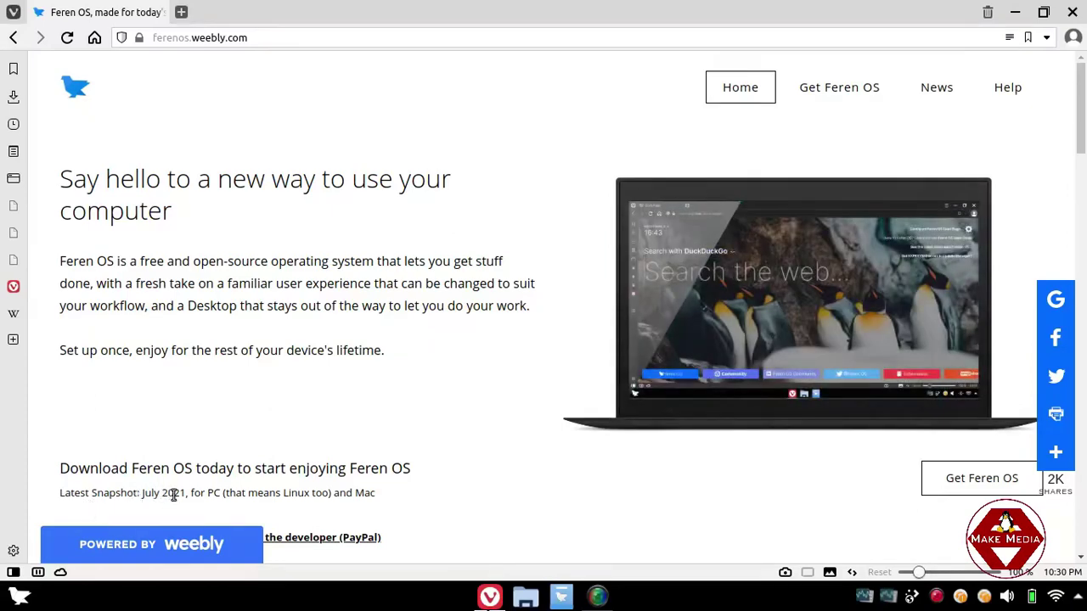
pyautogui.moveTo(671, 375)
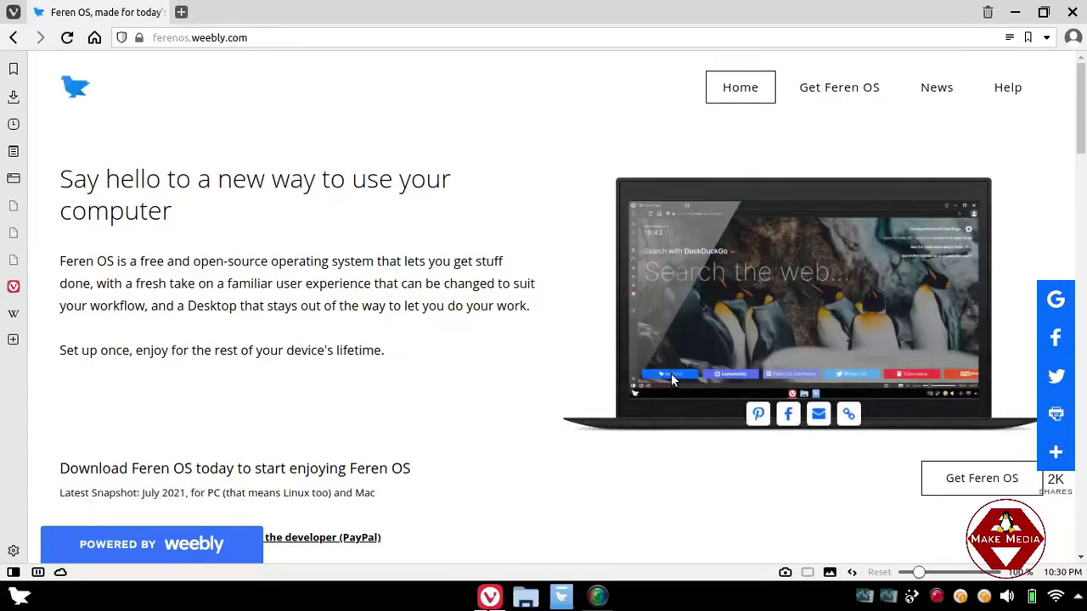
pyautogui.scroll(-3, 671, 375)
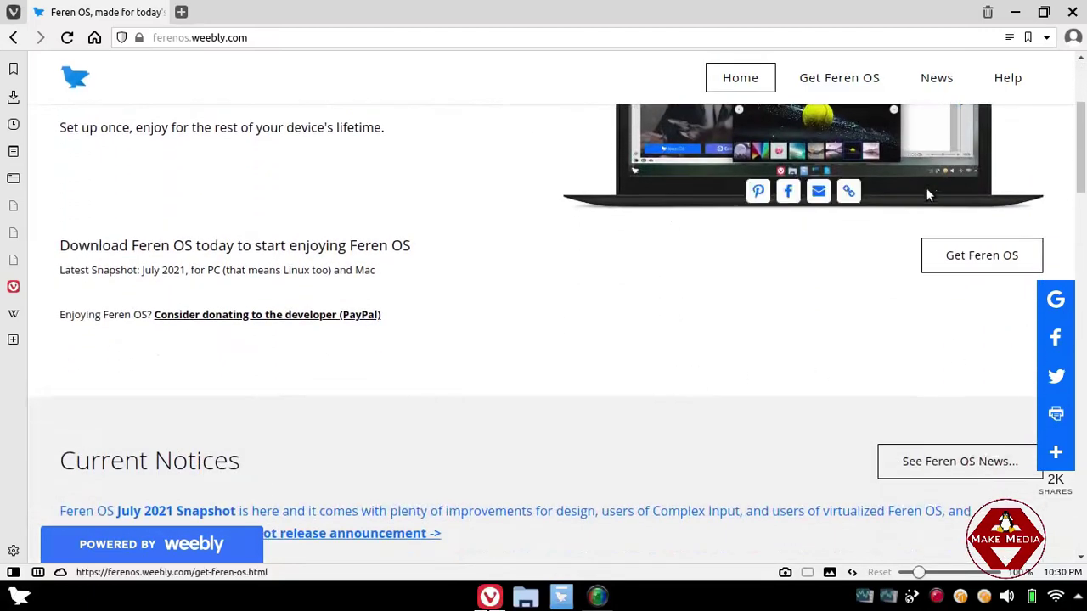
pyautogui.click(955, 257)
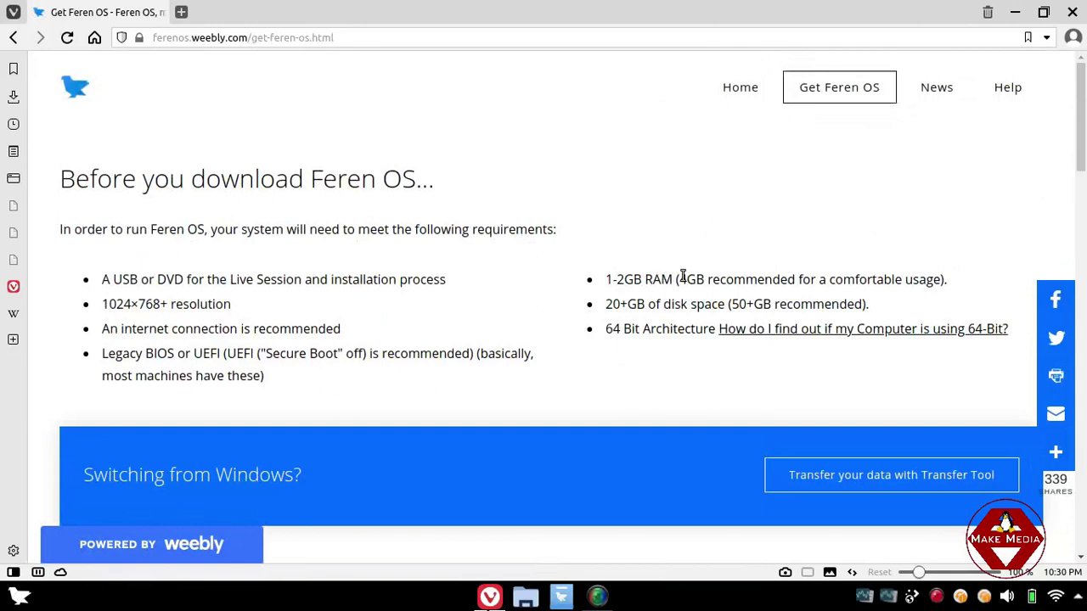
# - Review the Feren OS system requirements, including the recommended RAM, and find the July 2021 Snapshot download option
pyautogui.moveTo(683, 278); pyautogui.dragTo(917, 279)
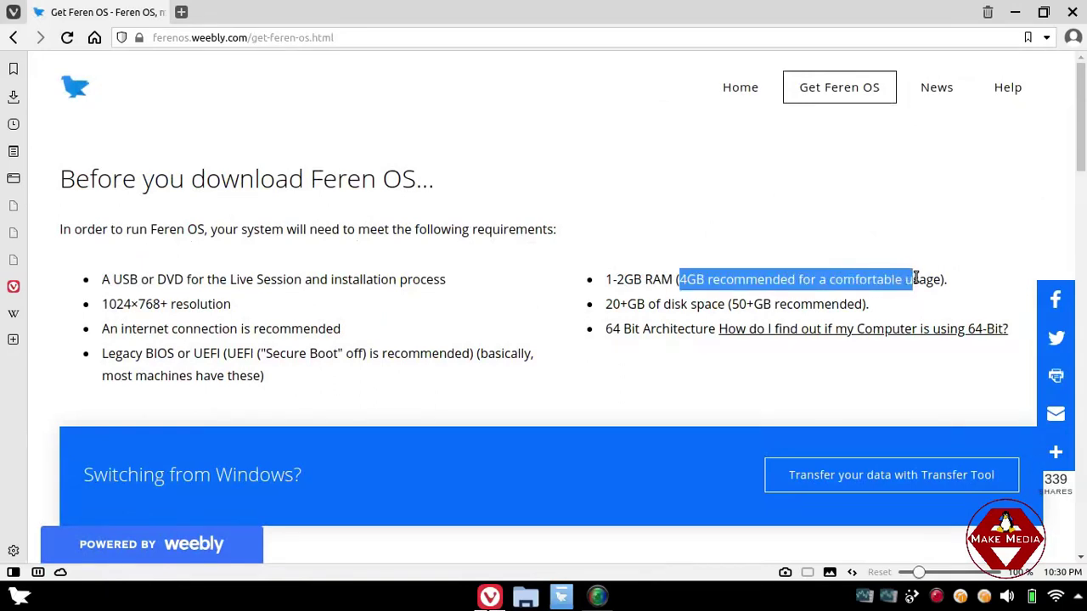
pyautogui.click(856, 270)
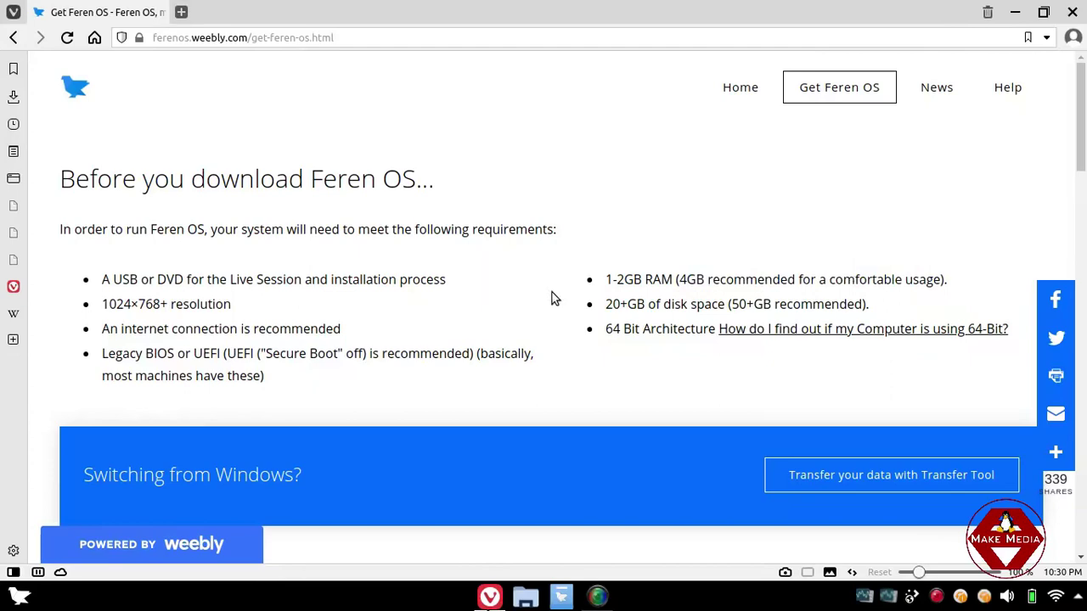
pyautogui.scroll(-3, 552, 293)
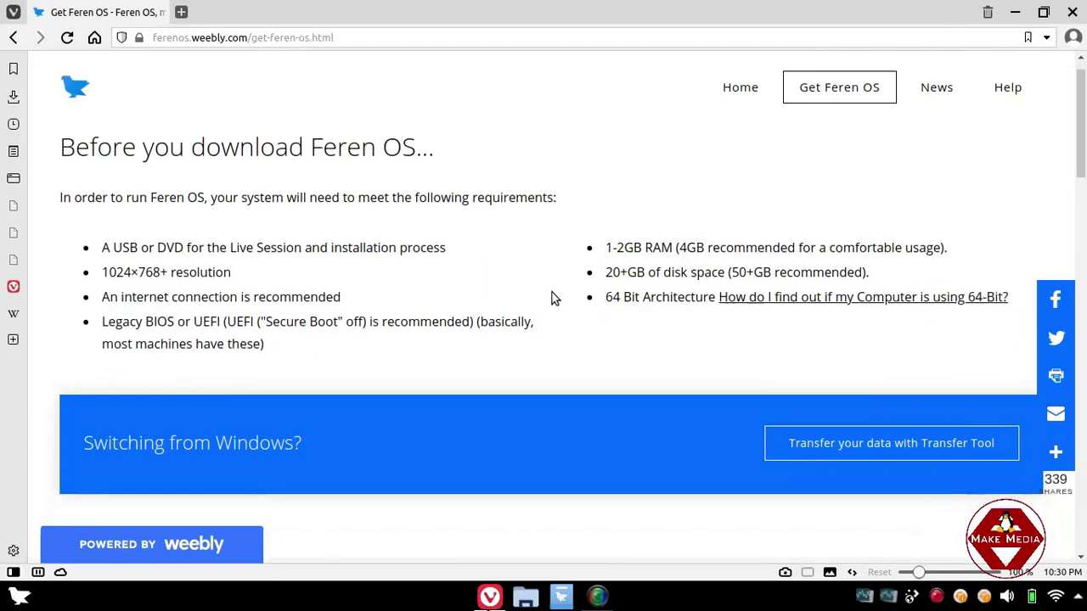
pyautogui.scroll(-4, 552, 297)
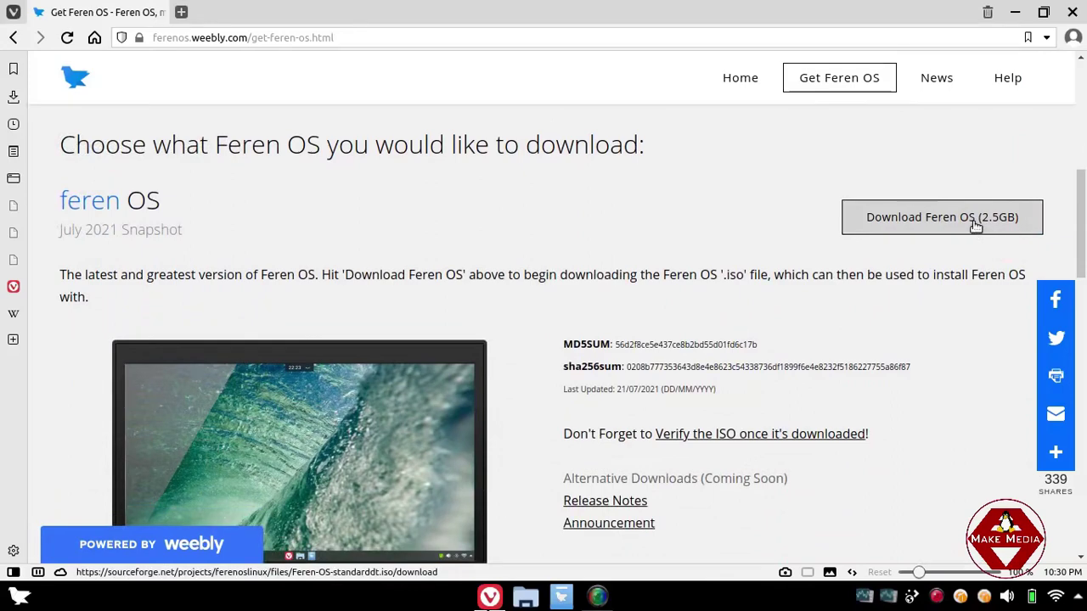
# - Return to the Google home page, search for "rufus" and open the rufus.ie website
pyautogui.click(15, 39)
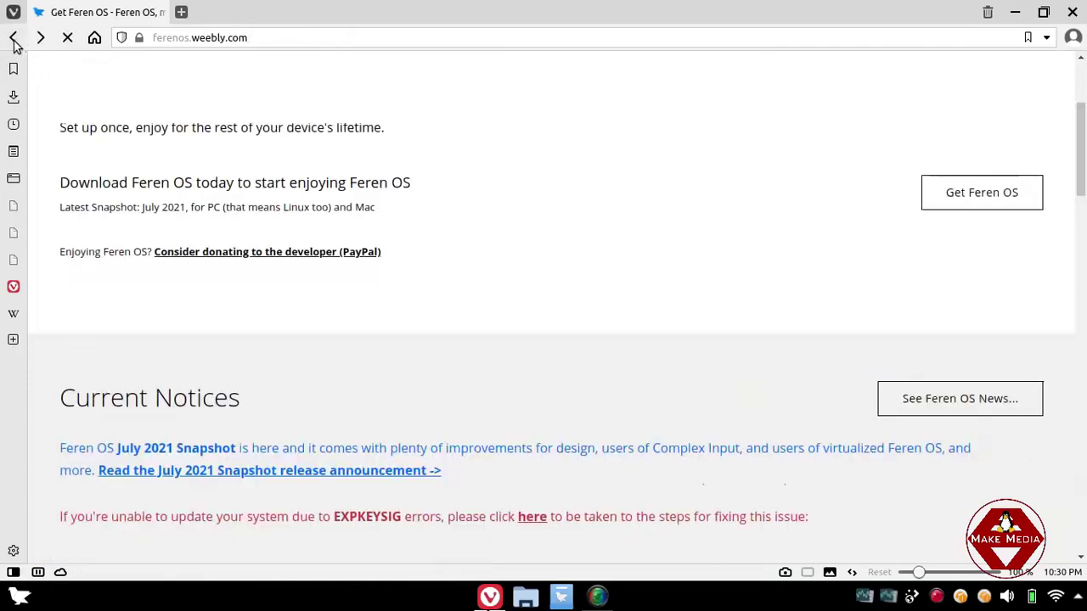
pyautogui.click(15, 39)
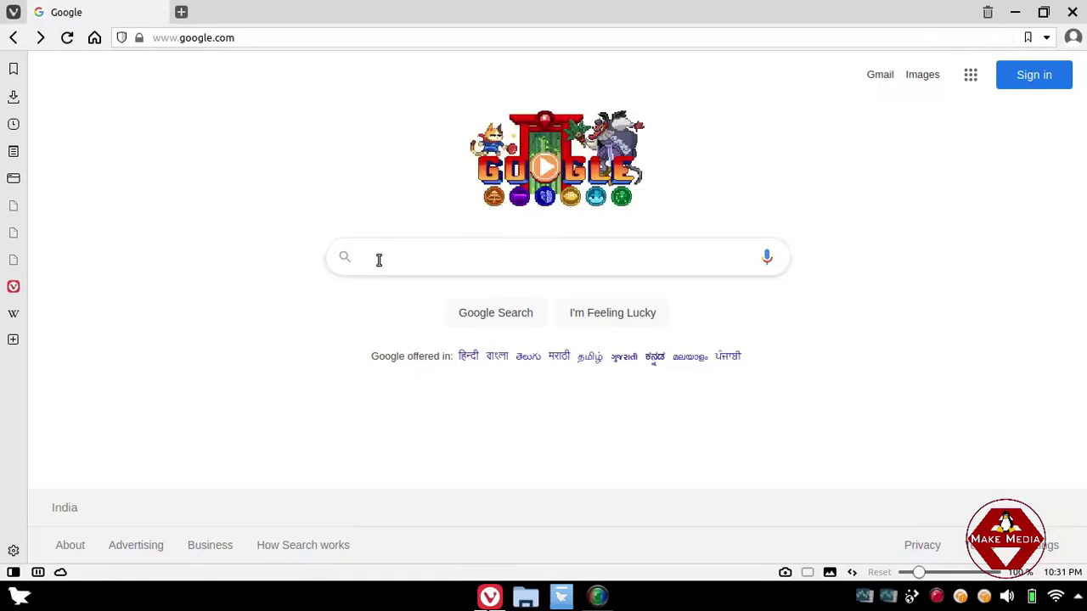
pyautogui.click(379, 260)
pyautogui.write('rufu')
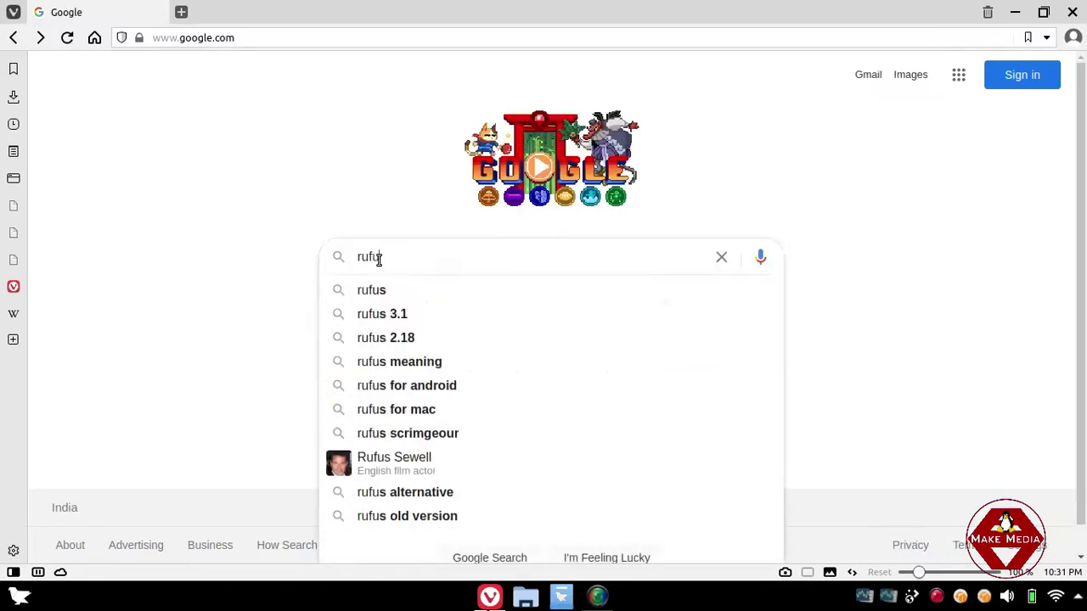
pyautogui.write('s')
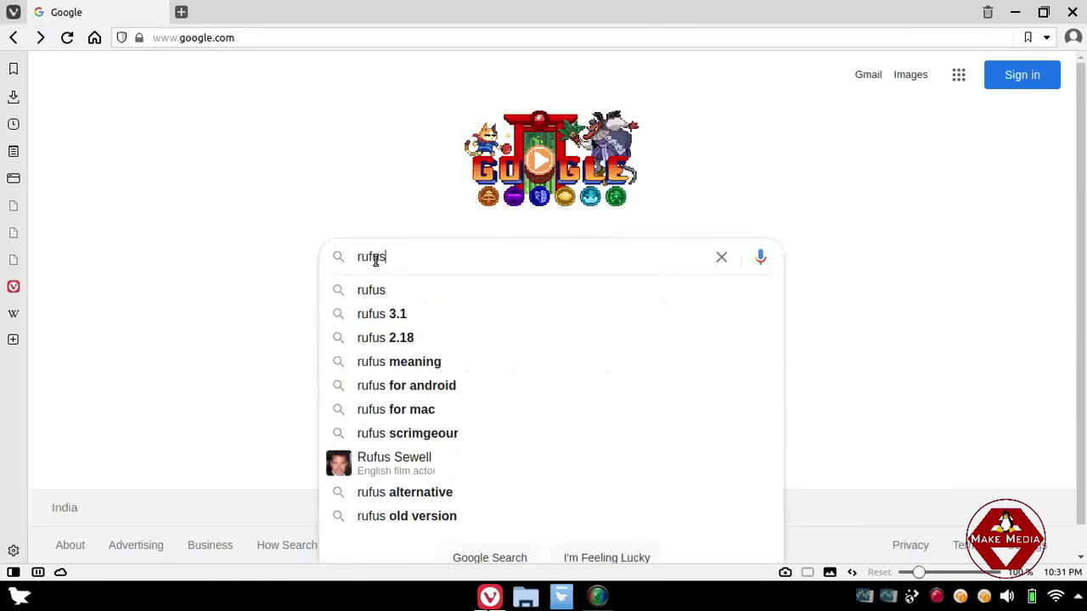
pyautogui.press('Return')
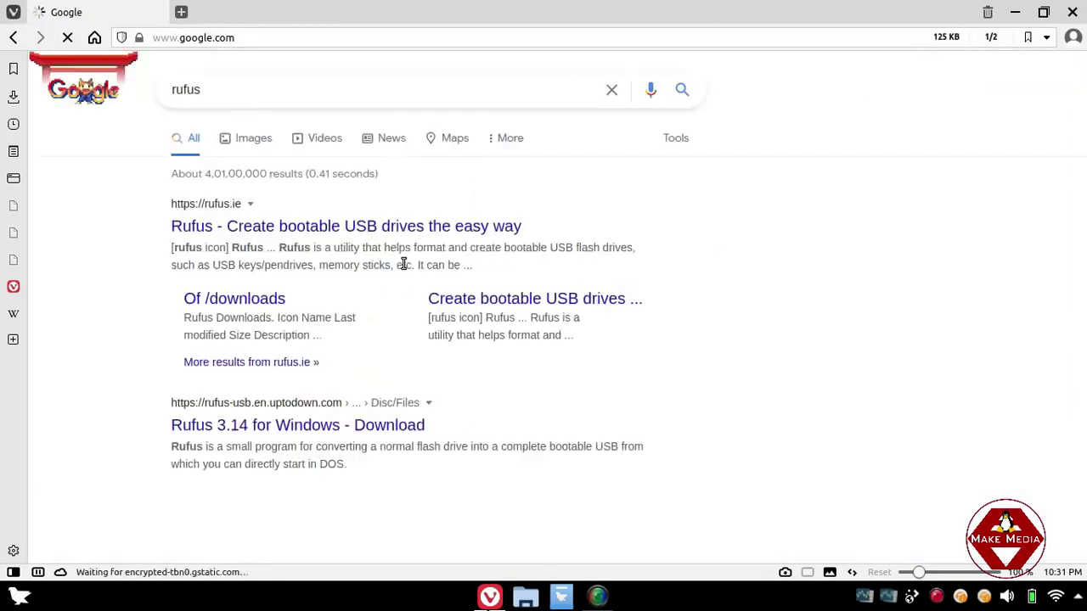
pyautogui.click(308, 228)
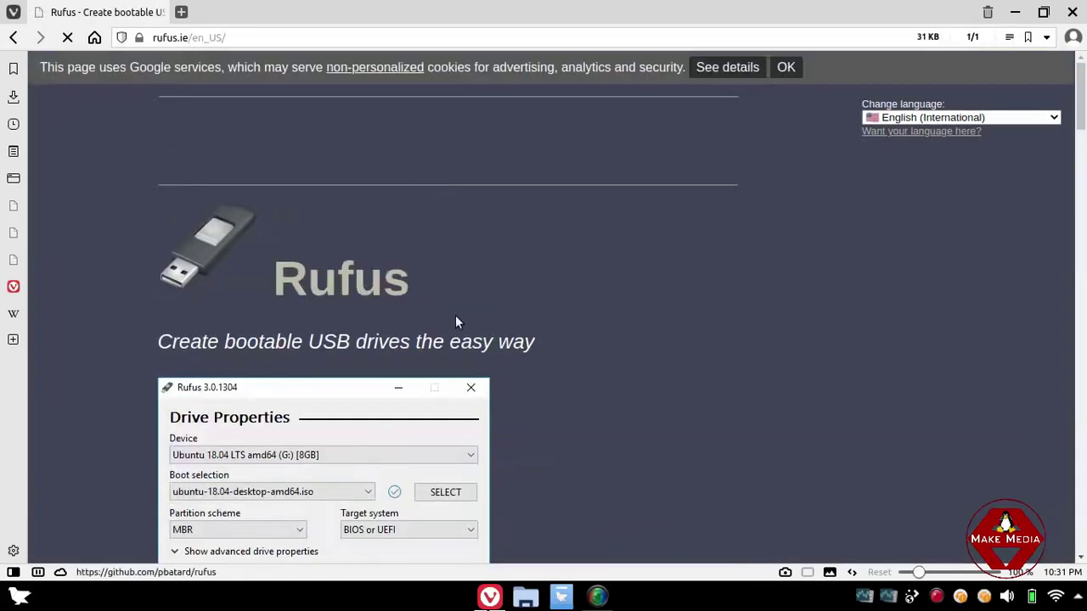
# - Examine the Rufus drive and format options shown on its page, and close the browser window
pyautogui.scroll(-3, 458, 322)
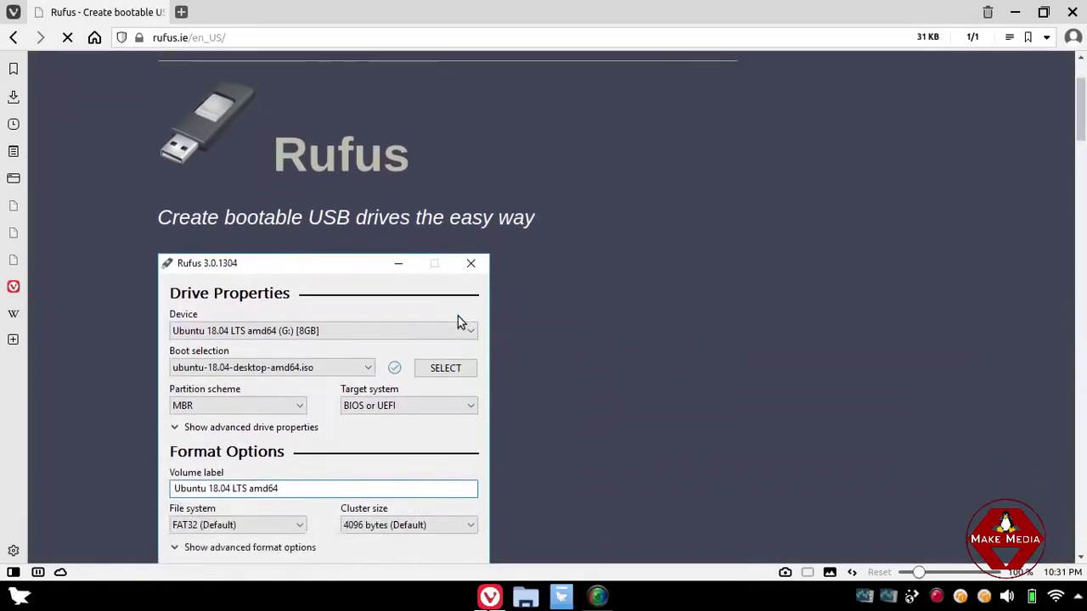
pyautogui.scroll(-1, 457, 322)
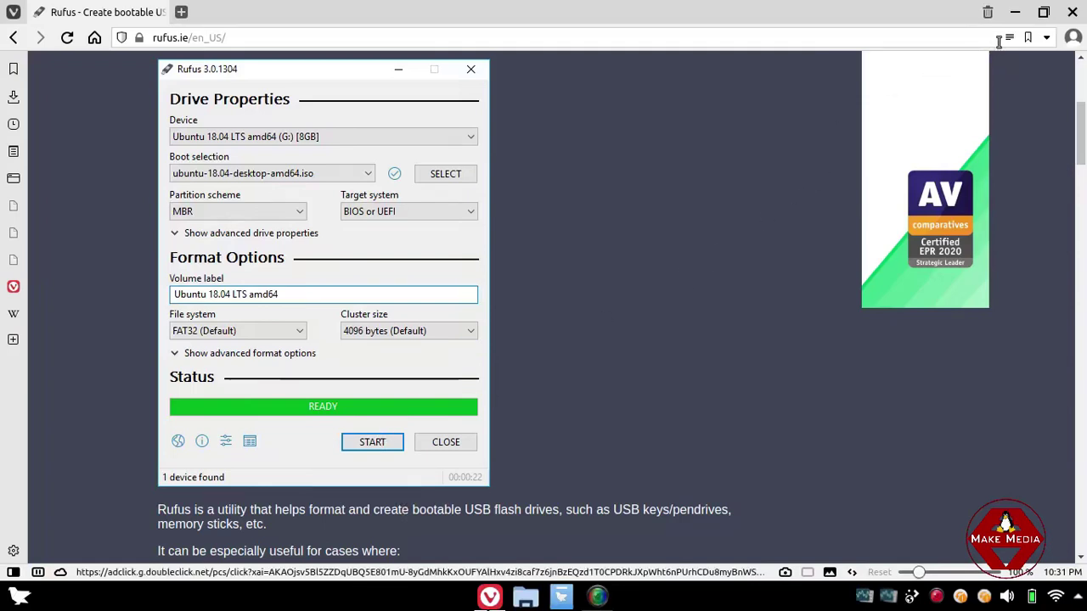
pyautogui.click(1073, 12)
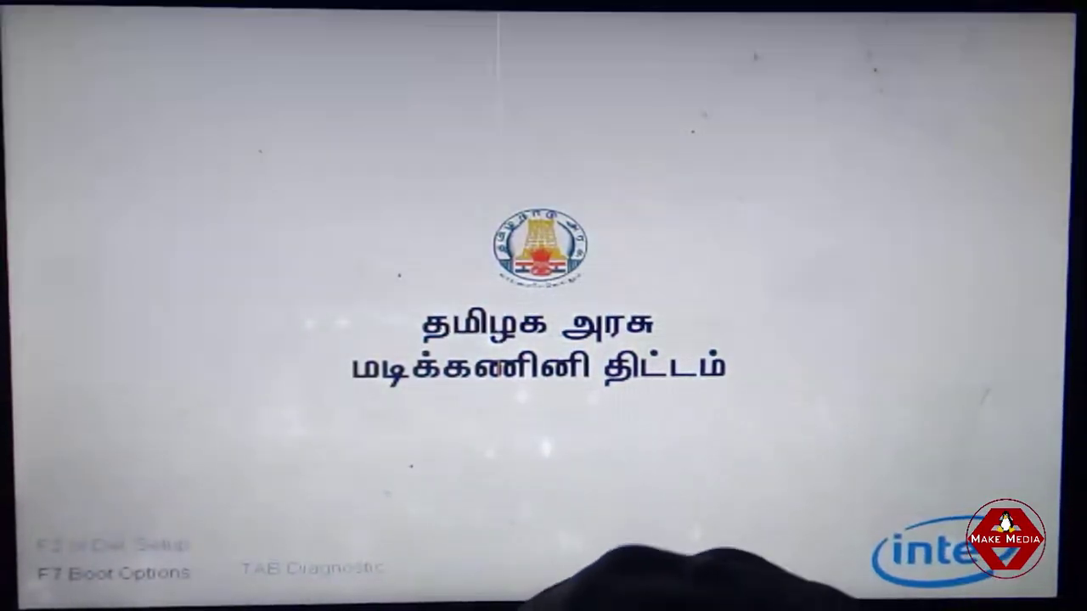
# - Bring up the computer's boot device selection at startup and boot from the SanDisk USB drive
pyautogui.press('F7')
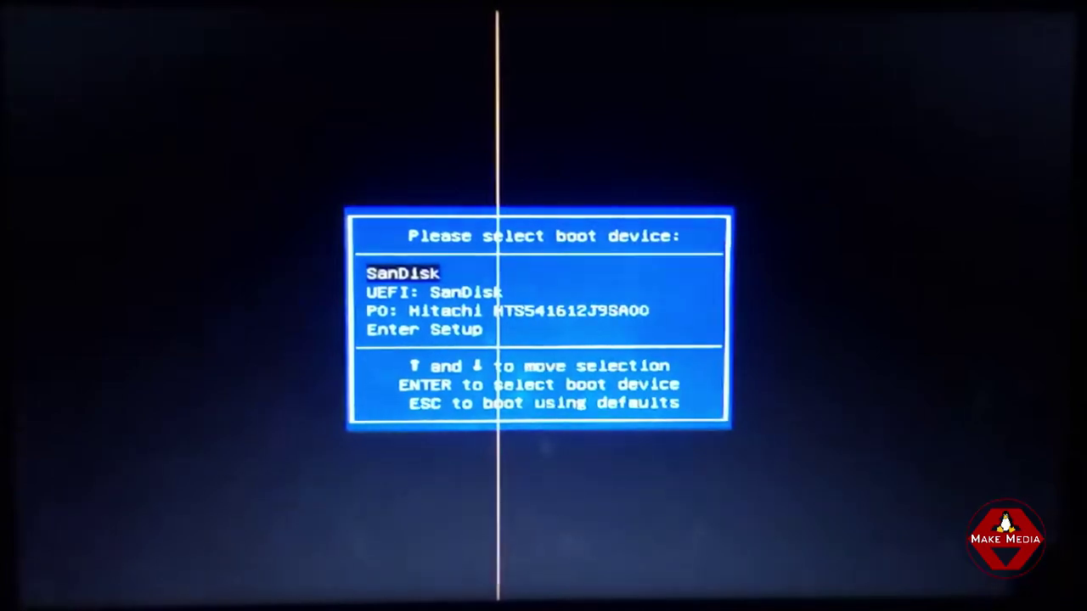
pyautogui.press('Return')
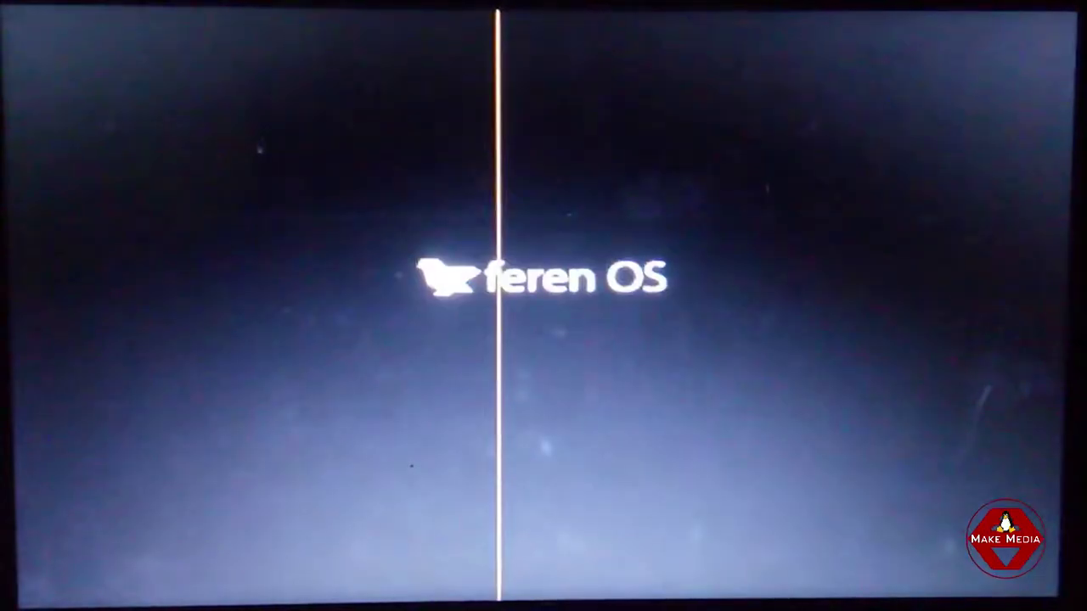